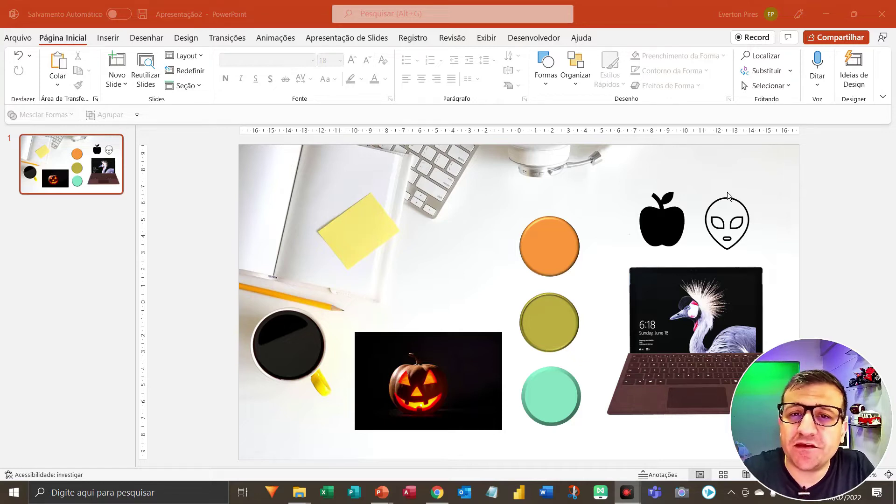
# Select the 3D laptop model on the slide
pyautogui.press('F5')
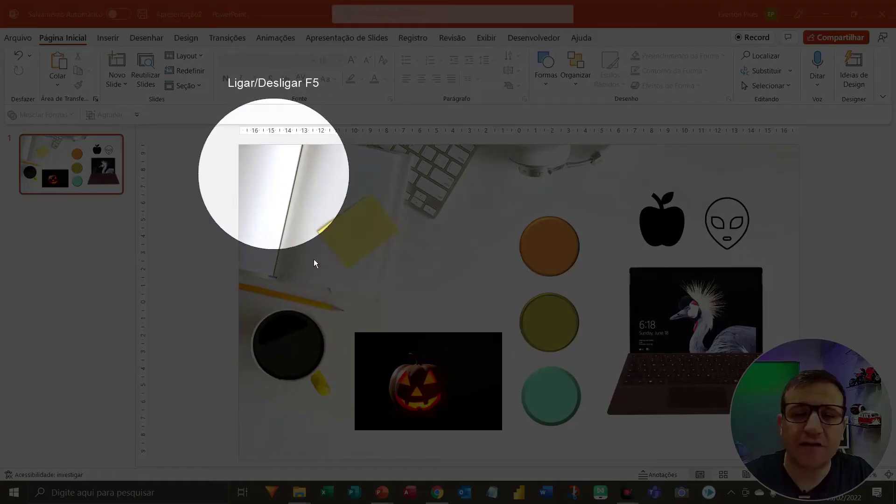
pyautogui.press('F5')
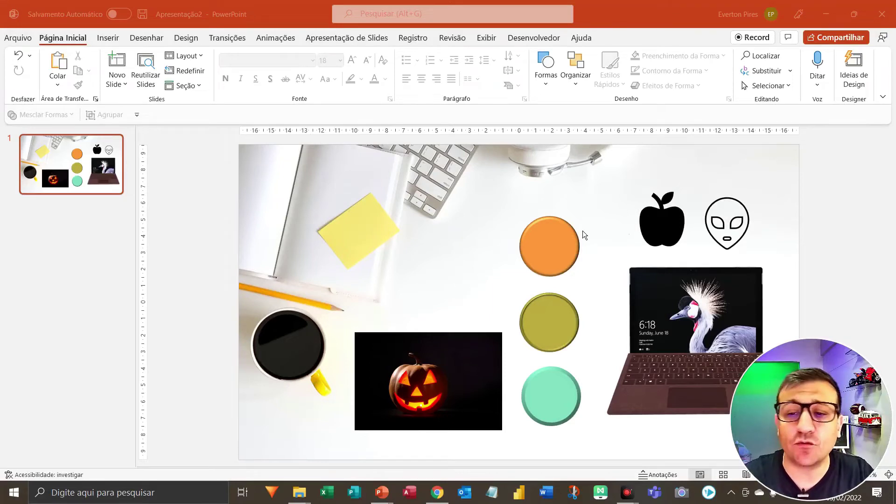
pyautogui.press('F5')
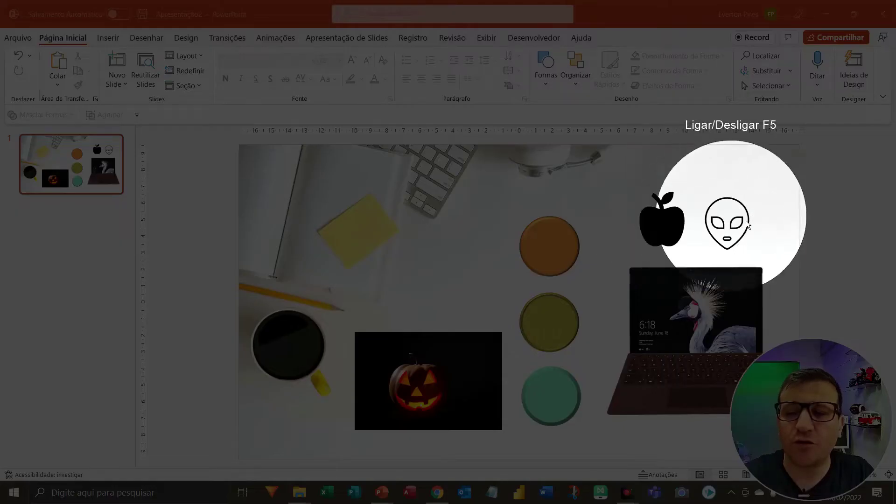
pyautogui.press('F5')
pyautogui.press('F5')
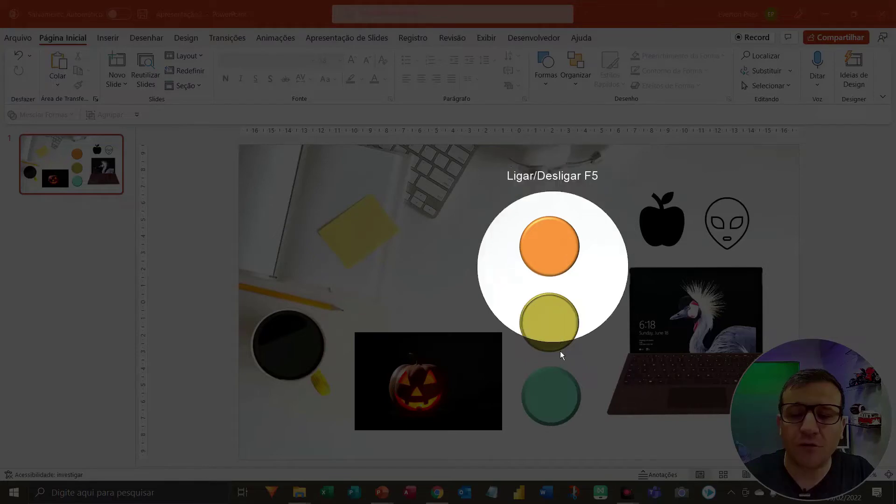
pyautogui.press('F5')
pyautogui.press('F5')
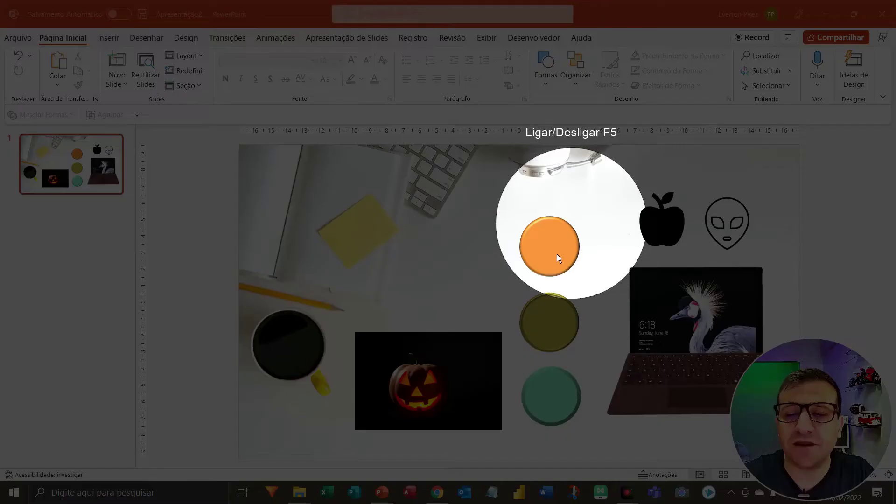
pyautogui.press('F5')
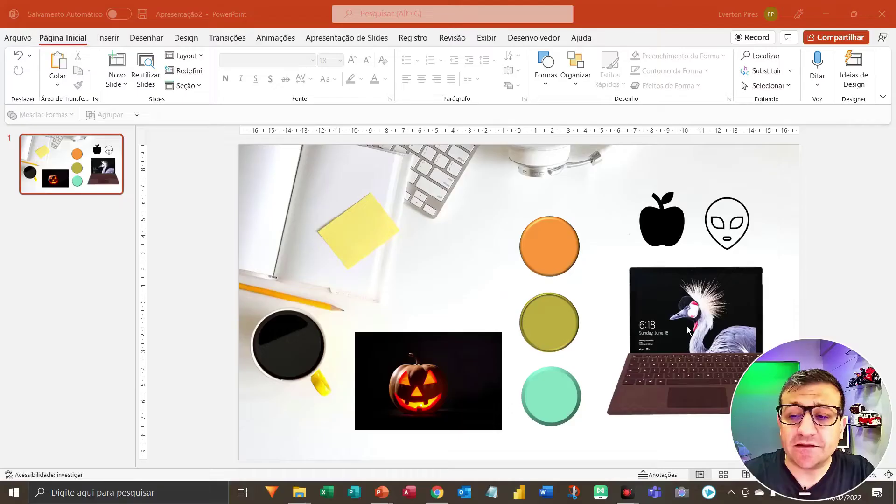
pyautogui.press('F5')
pyautogui.click(693, 329)
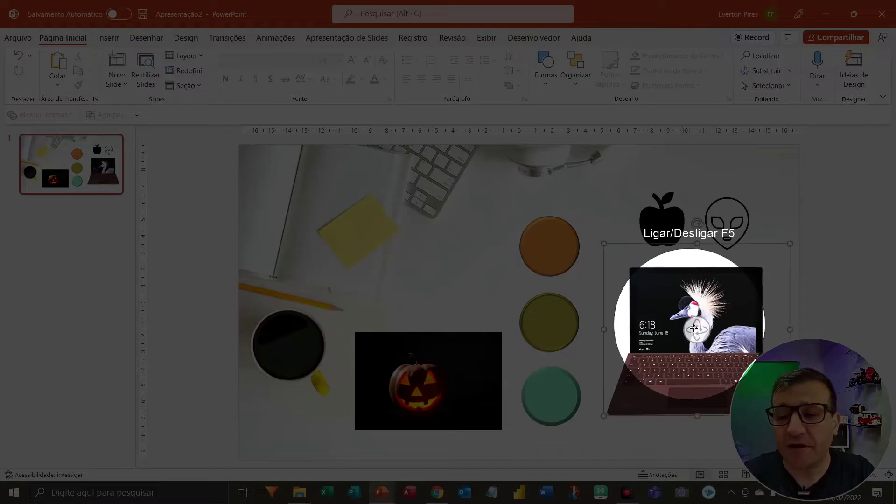
pyautogui.press('F5')
# Drag the laptop's 3D rotation handle to turn it to a new angle, then select the background photo
pyautogui.moveTo(694, 329)
pyautogui.mouseDown()
pyautogui.moveTo(676, 396)
pyautogui.moveTo(666, 374)
pyautogui.moveTo(622, 334)
pyautogui.moveTo(700, 337)
pyautogui.mouseUp()
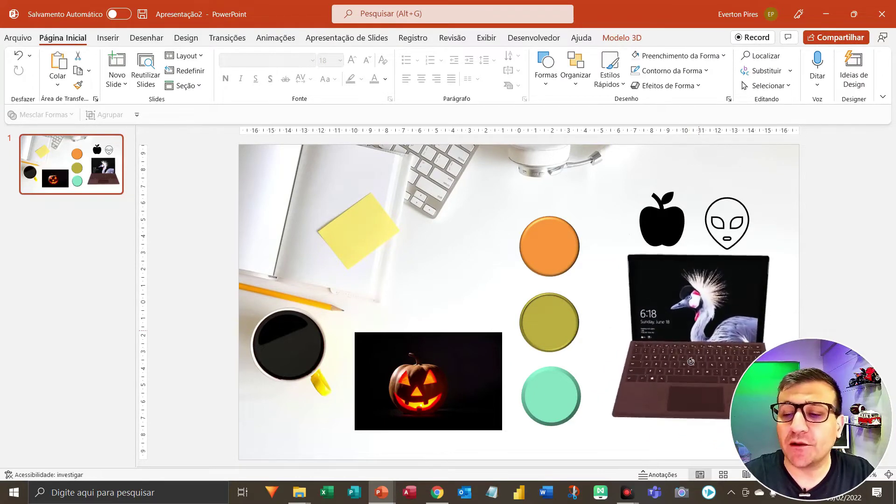
pyautogui.moveTo(700, 338); pyautogui.dragTo(695, 329)
pyautogui.press('F5')
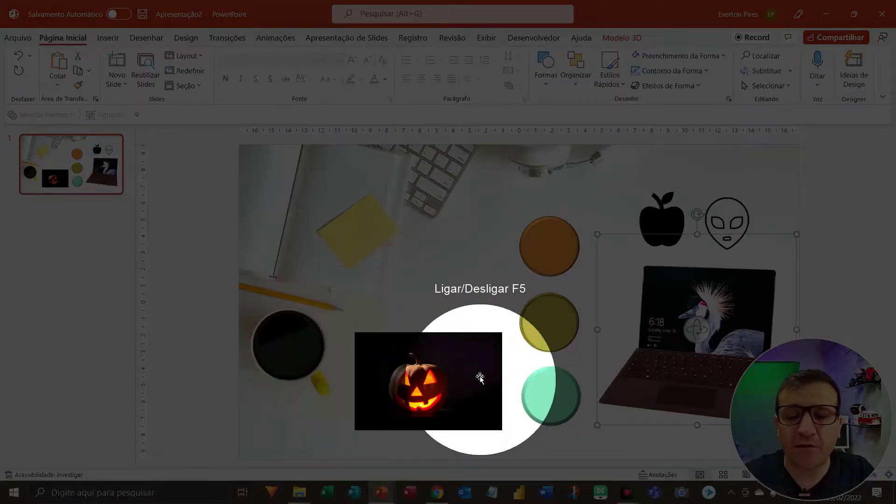
pyautogui.press('F5')
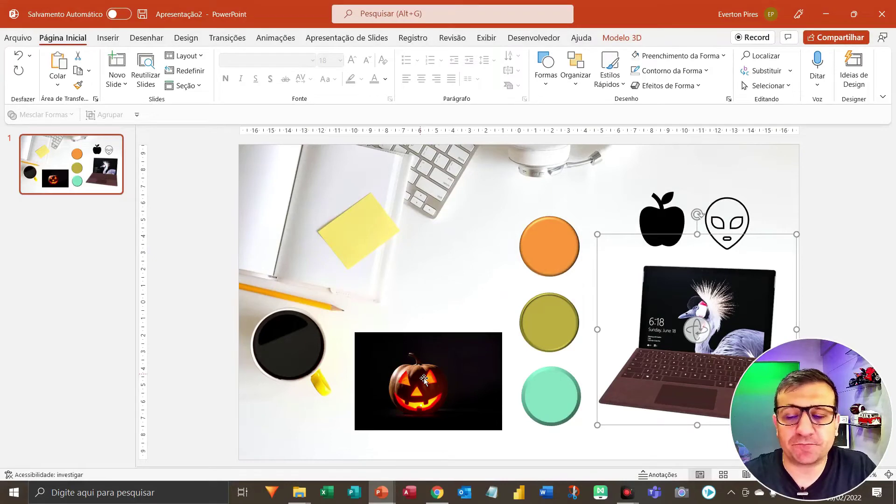
pyautogui.click(759, 182)
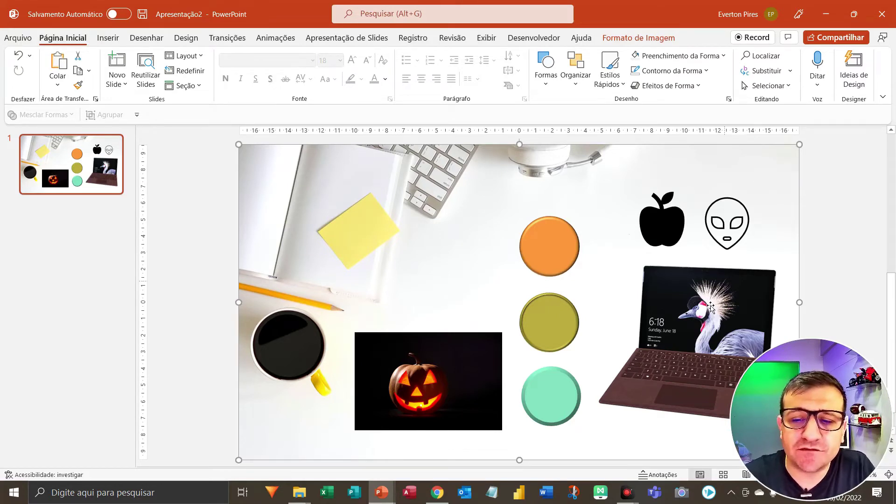
# Lock the orange circle with Bloquear and check that it can no longer be grabbed
pyautogui.click(542, 250)
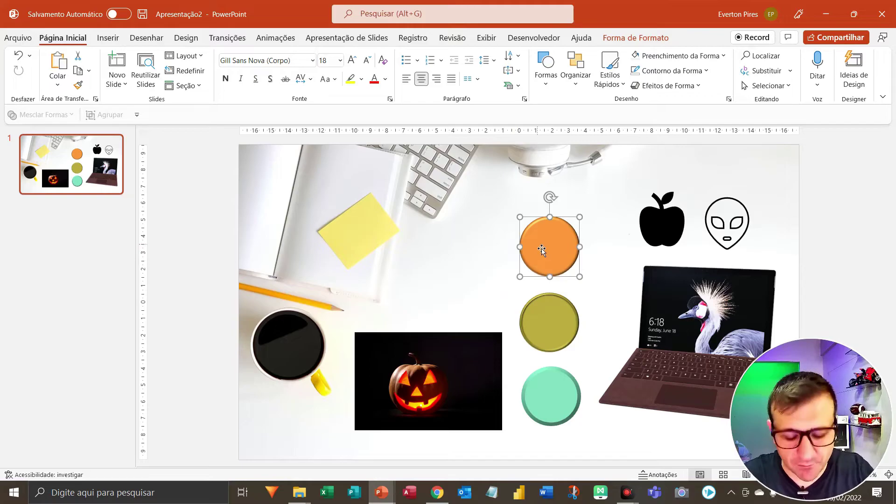
pyautogui.press('F5')
pyautogui.rightClick(542, 248)
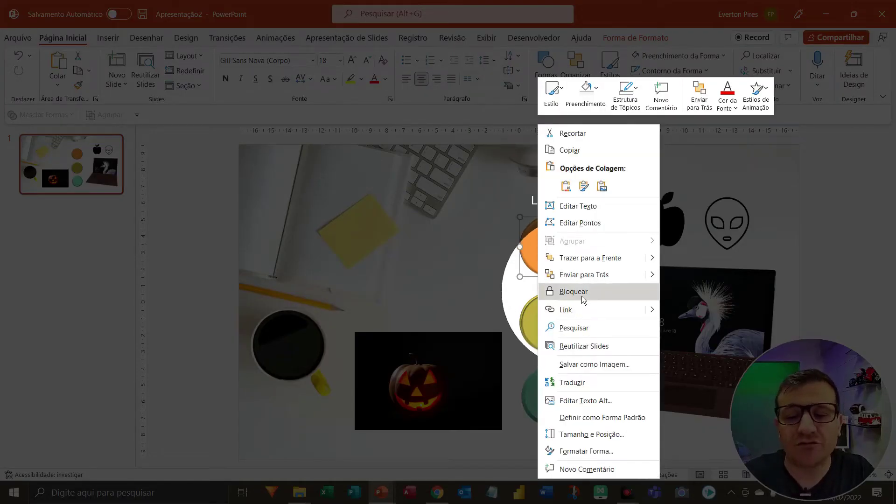
pyautogui.press('F5')
pyautogui.press('Escape')
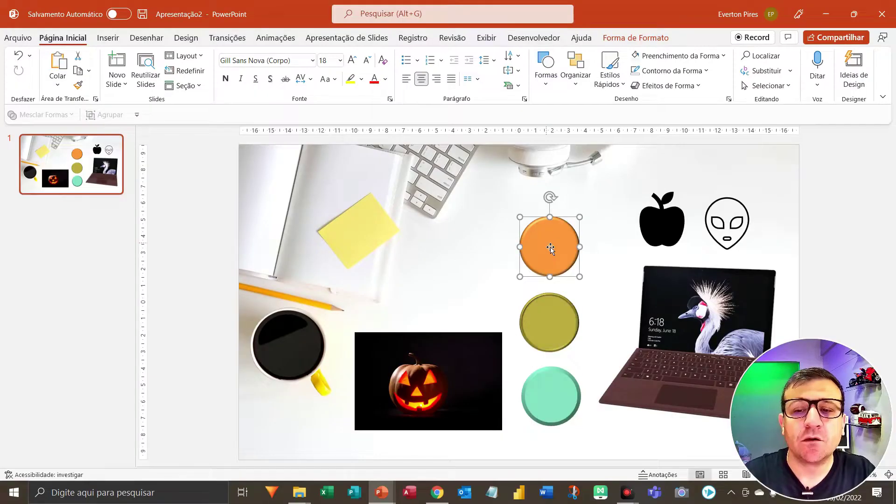
pyautogui.press('F5')
pyautogui.rightClick(551, 247)
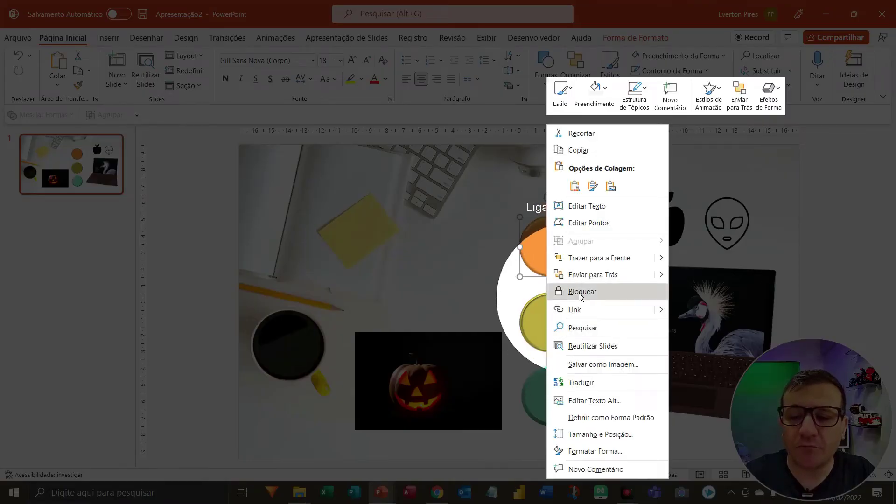
pyautogui.click(578, 293)
pyautogui.press('F5')
pyautogui.click(519, 240)
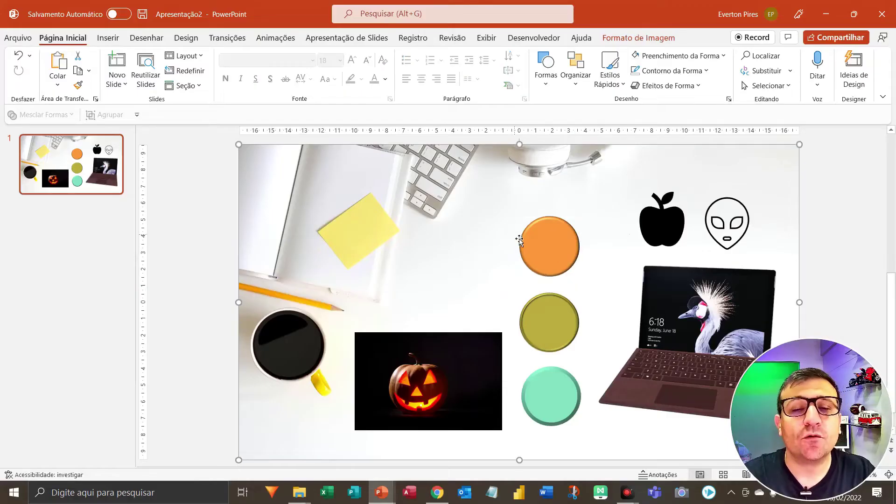
pyautogui.click(559, 242)
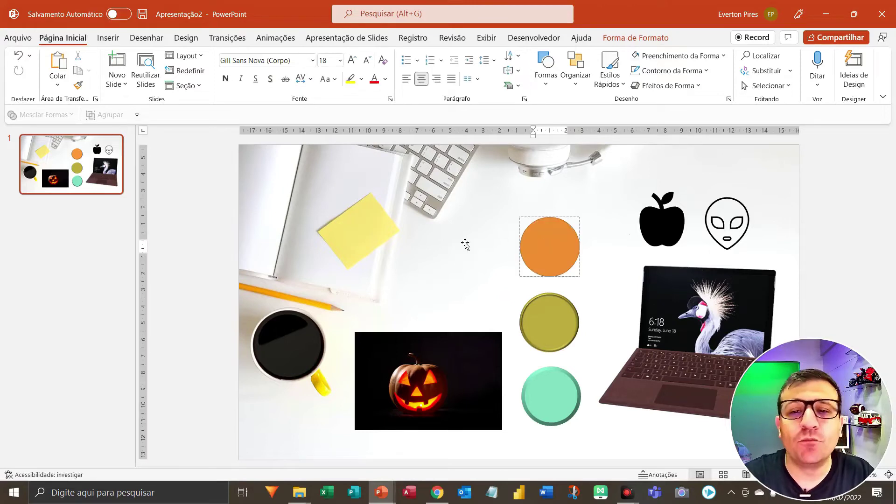
pyautogui.click(445, 251)
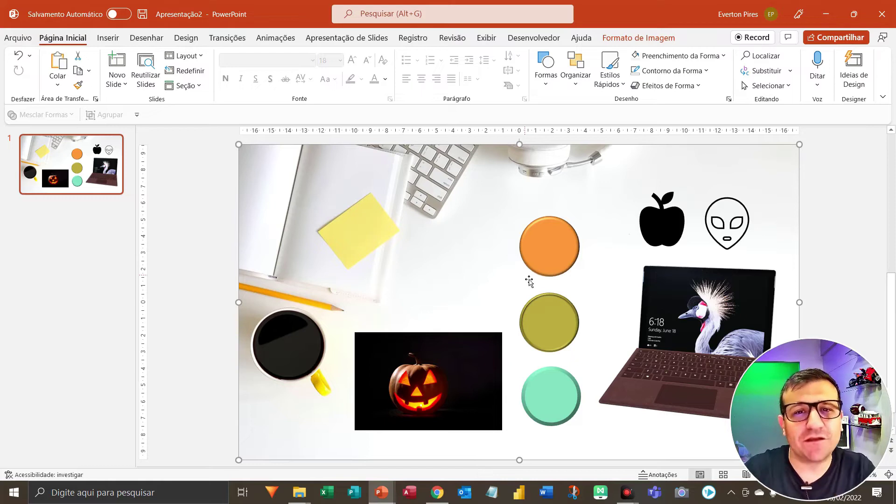
pyautogui.click(550, 322)
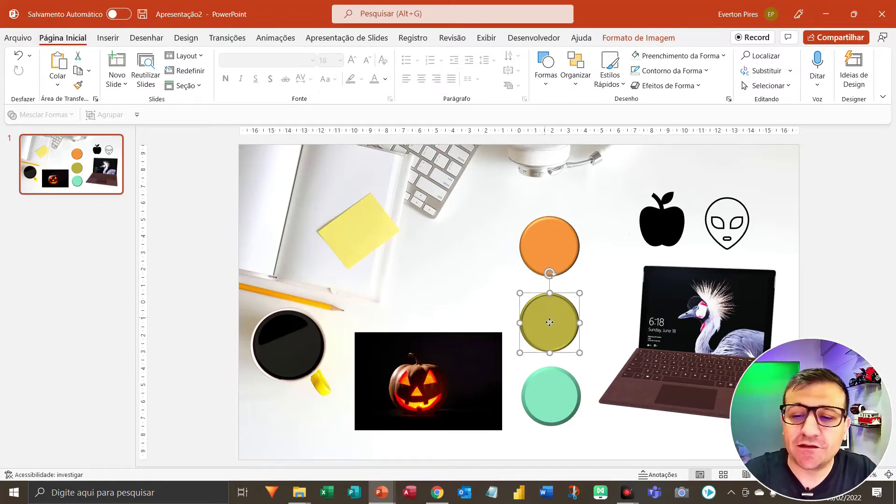
pyautogui.rightClick(550, 322)
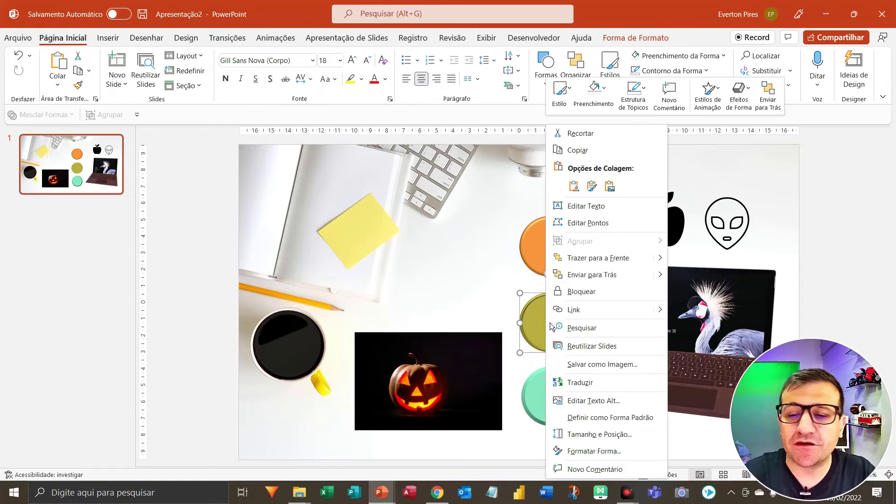
pyautogui.click(582, 292)
pyautogui.click(562, 390)
pyautogui.rightClick(563, 390)
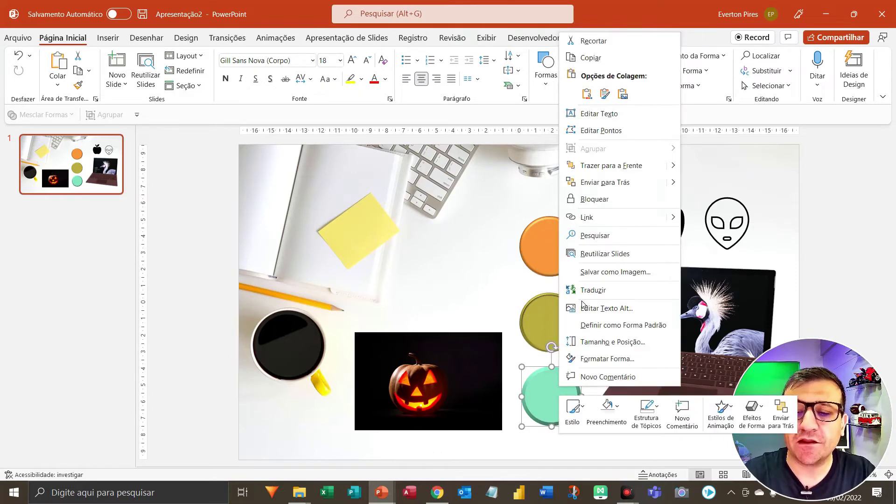
pyautogui.click(595, 199)
pyautogui.click(562, 245)
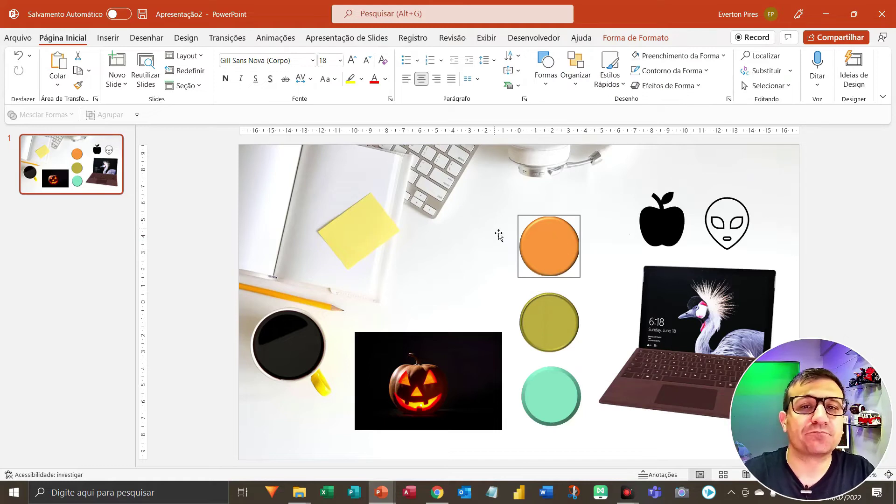
pyautogui.press('F5')
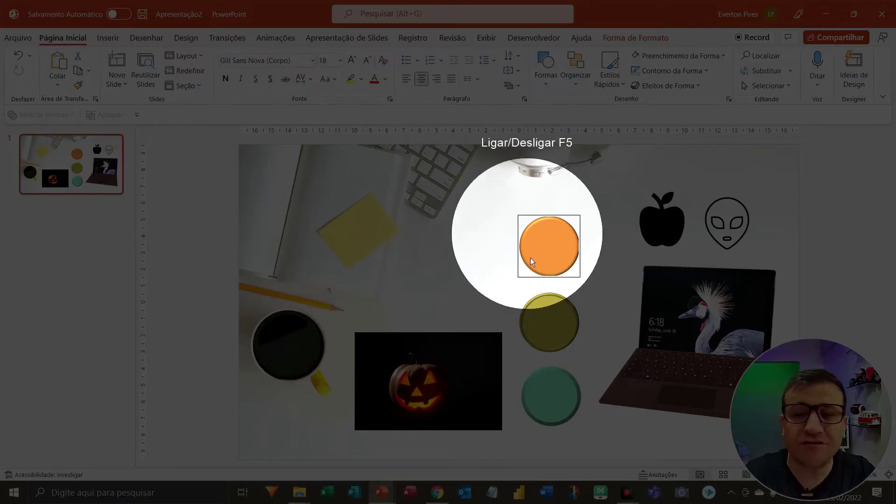
pyautogui.press('F5')
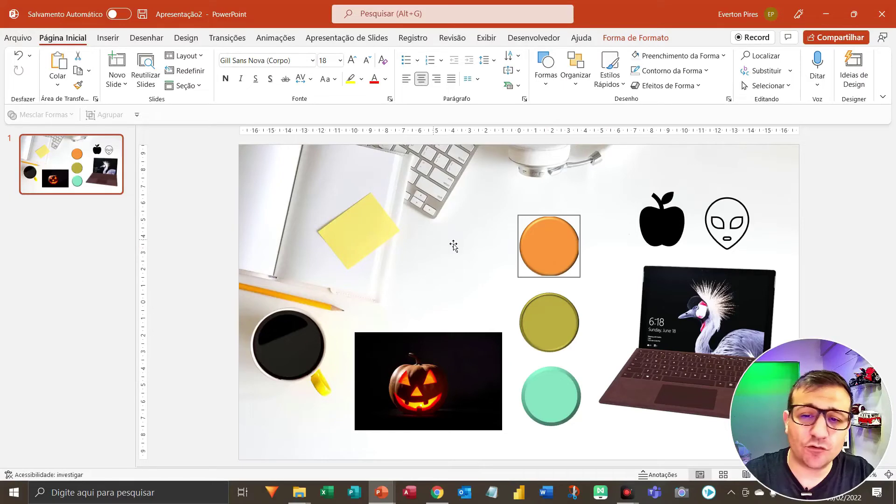
# Lock the pumpkin photo with Bloquear and confirm it no longer moves
pyautogui.rightClick(438, 370)
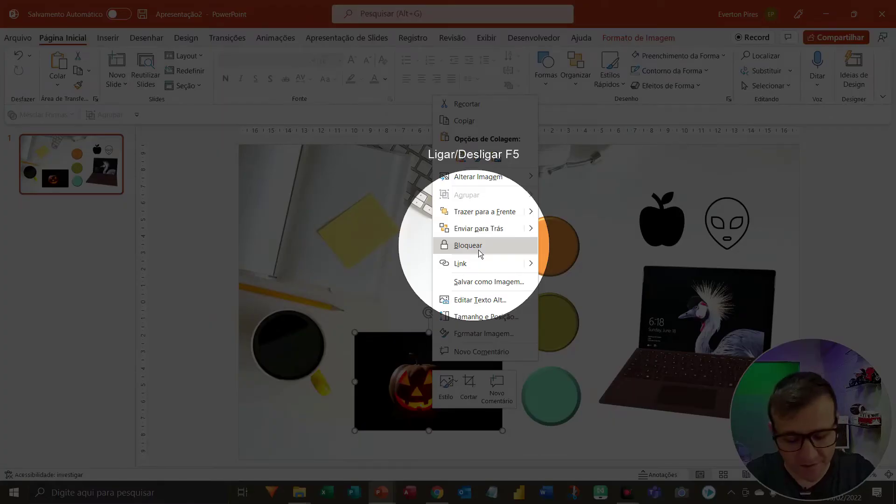
pyautogui.click(478, 250)
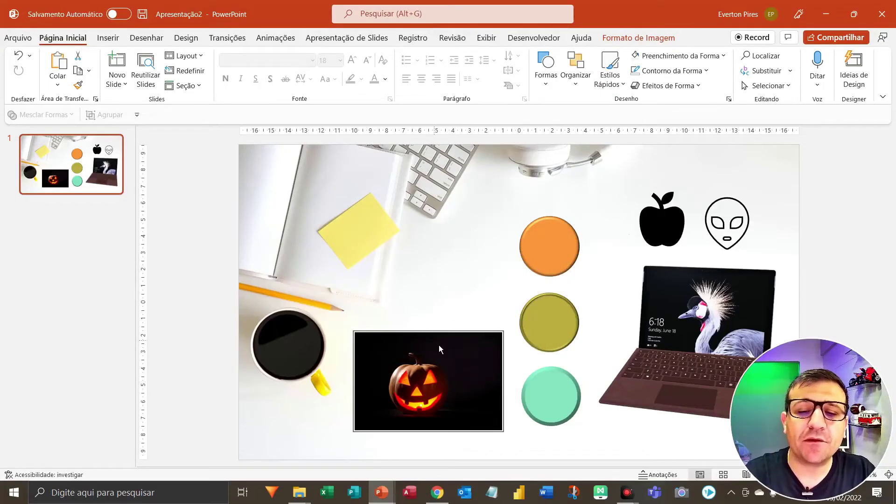
pyautogui.click(445, 290)
pyautogui.click(437, 361)
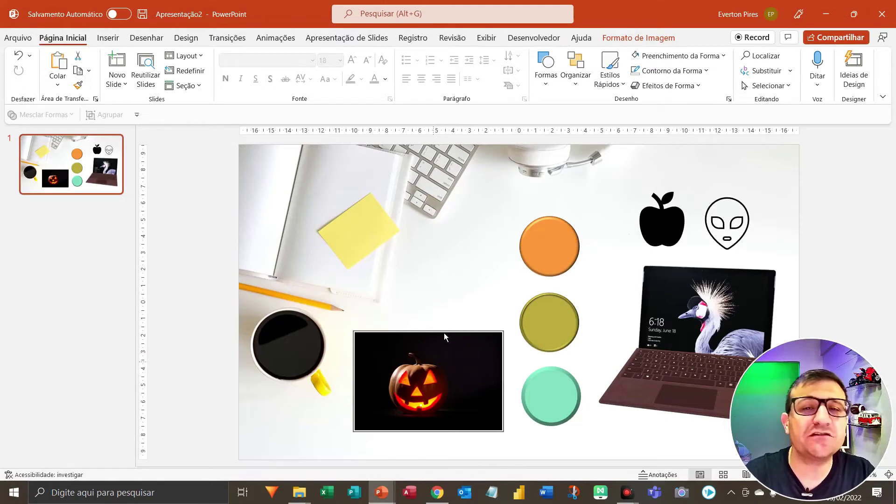
# Lock the black apple icon with Bloquear
pyautogui.click(677, 334)
pyautogui.click(669, 217)
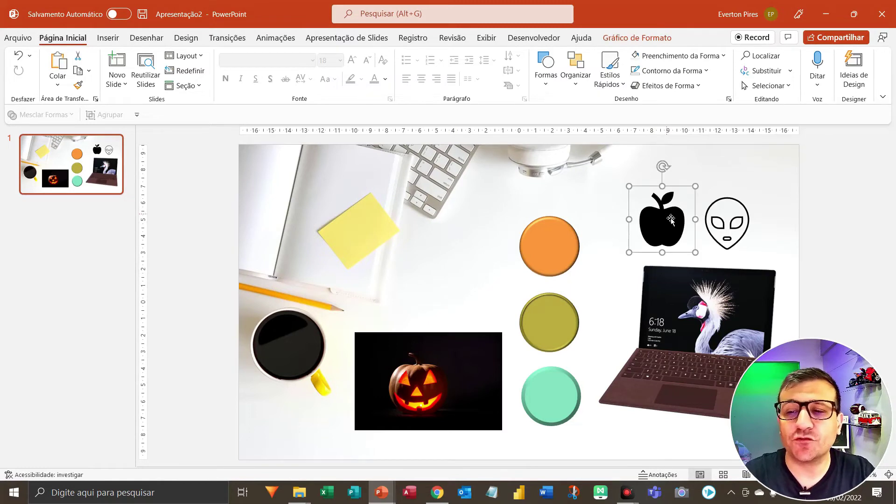
pyautogui.rightClick(675, 232)
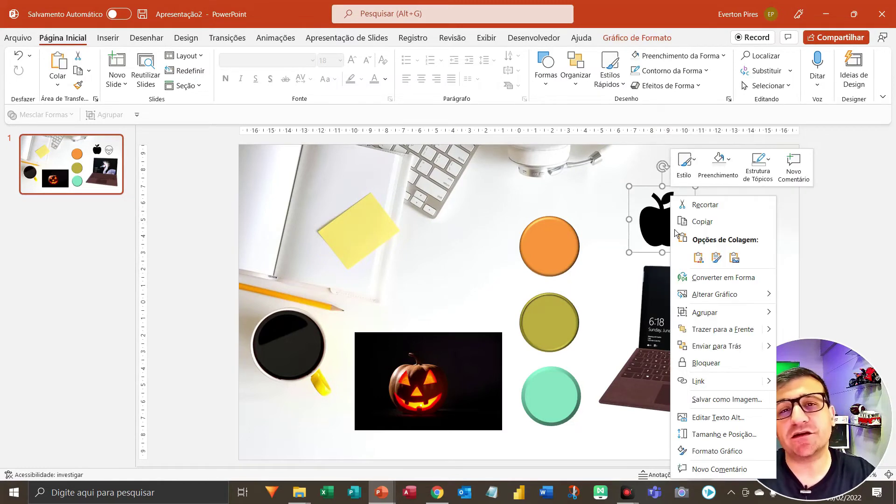
pyautogui.click(700, 363)
# Lock the alien icon with Bloquear as well
pyautogui.click(723, 223)
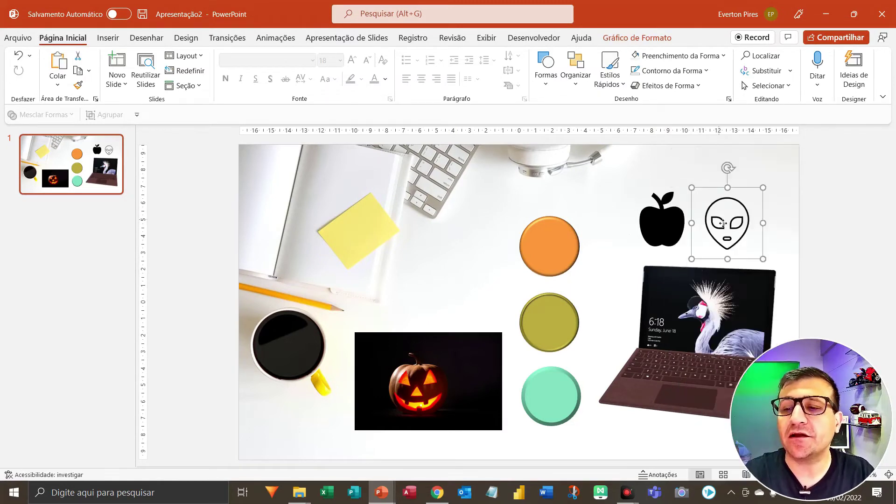
pyautogui.rightClick(722, 223)
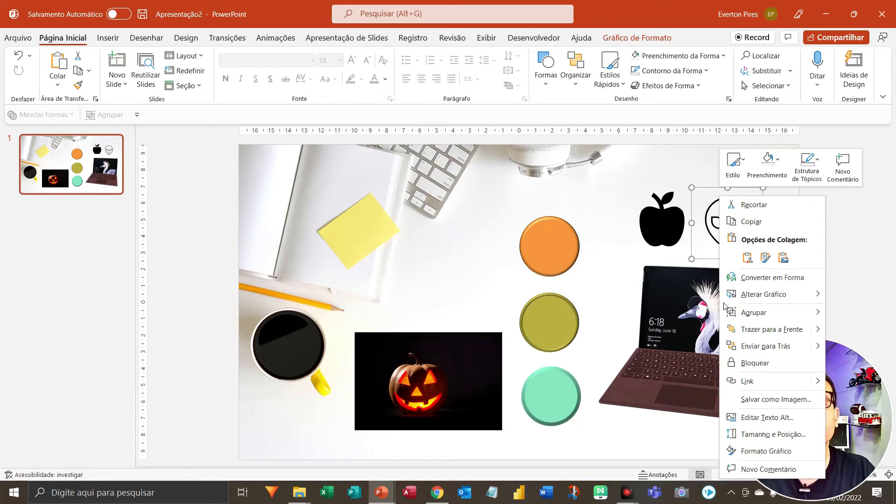
pyautogui.click(742, 363)
pyautogui.click(692, 328)
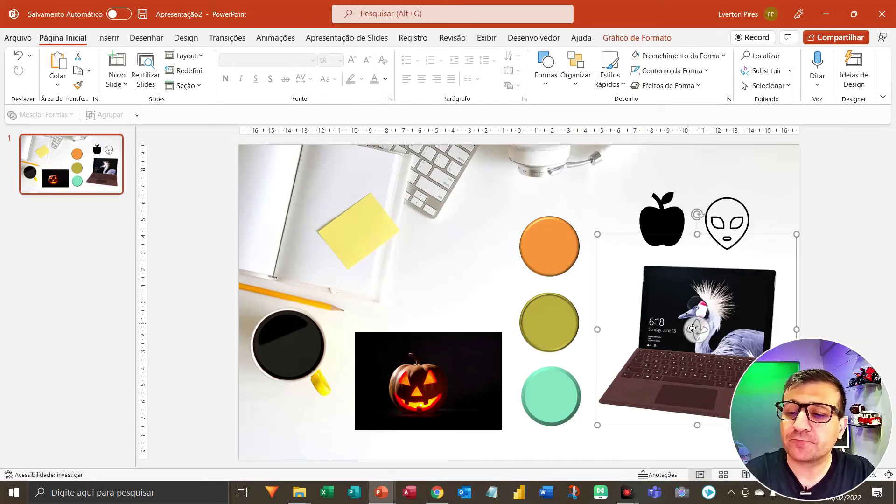
# Lock the 3D laptop model with Bloquear, then deselect it
pyautogui.rightClick(679, 304)
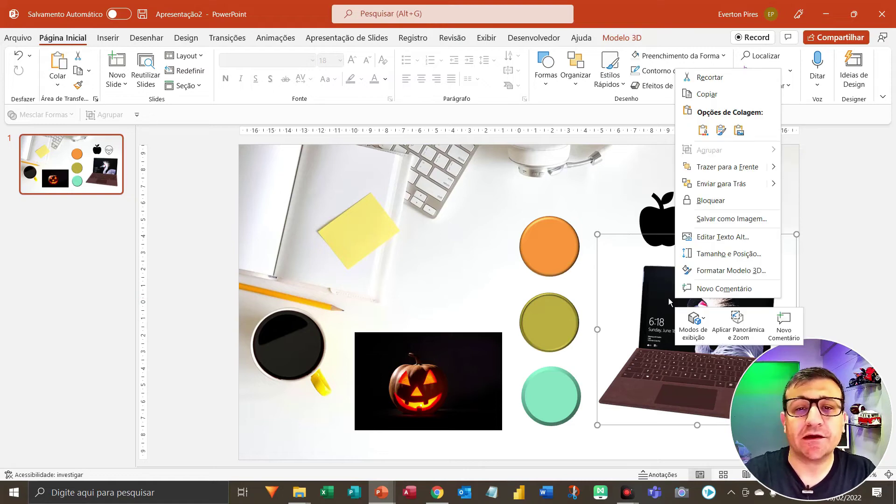
pyautogui.click(710, 201)
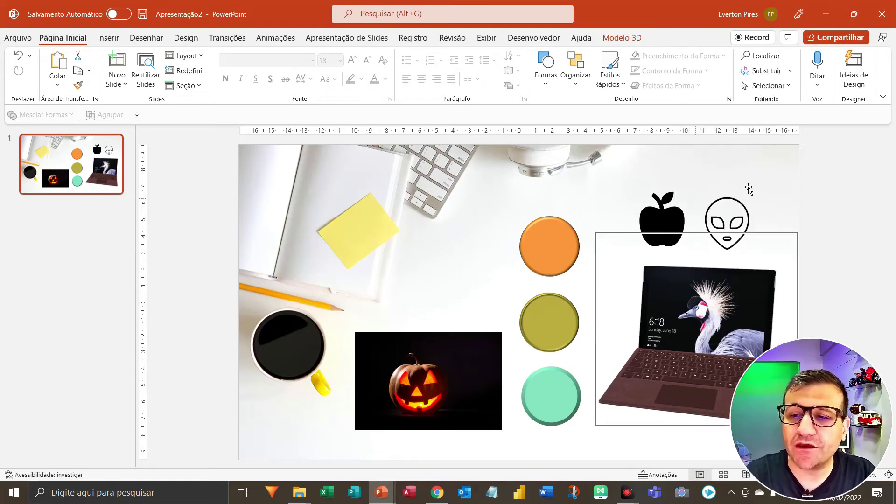
pyautogui.click(844, 178)
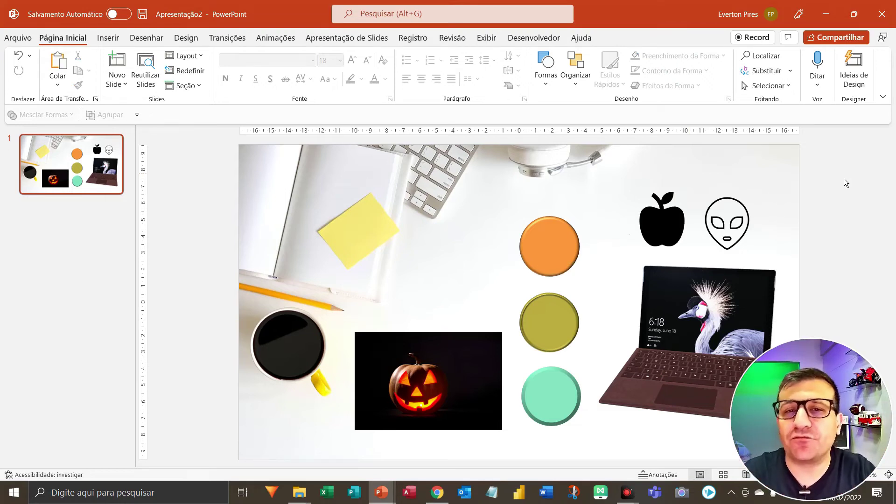
pyautogui.click(587, 239)
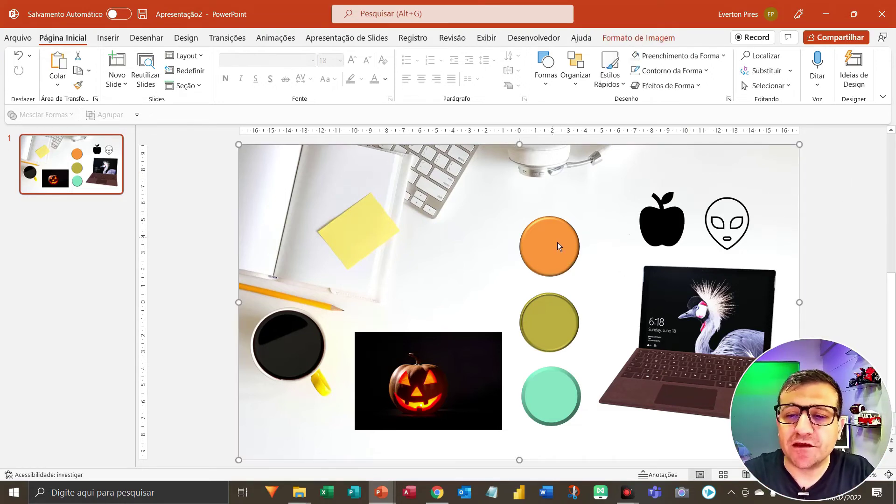
pyautogui.click(557, 242)
pyautogui.click(661, 220)
pyautogui.click(733, 231)
pyautogui.click(577, 234)
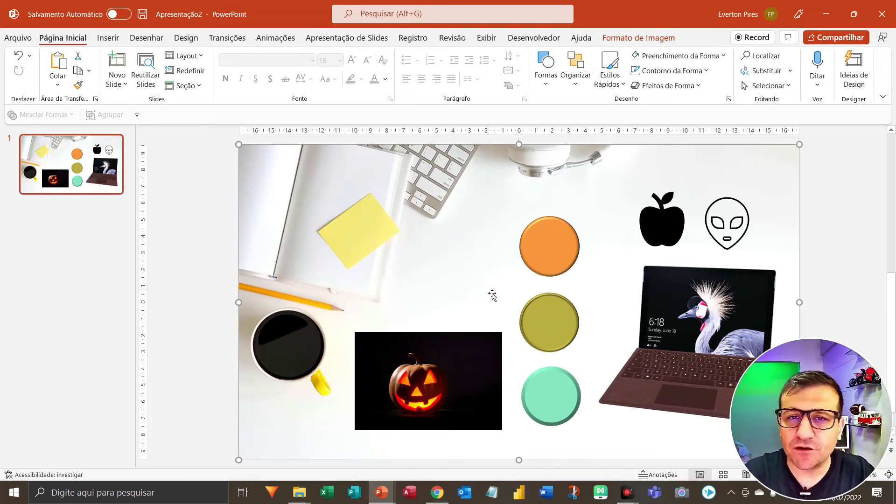
# Unlock the pumpkin photo with Desbloquear and drag it slightly lower
pyautogui.rightClick(441, 363)
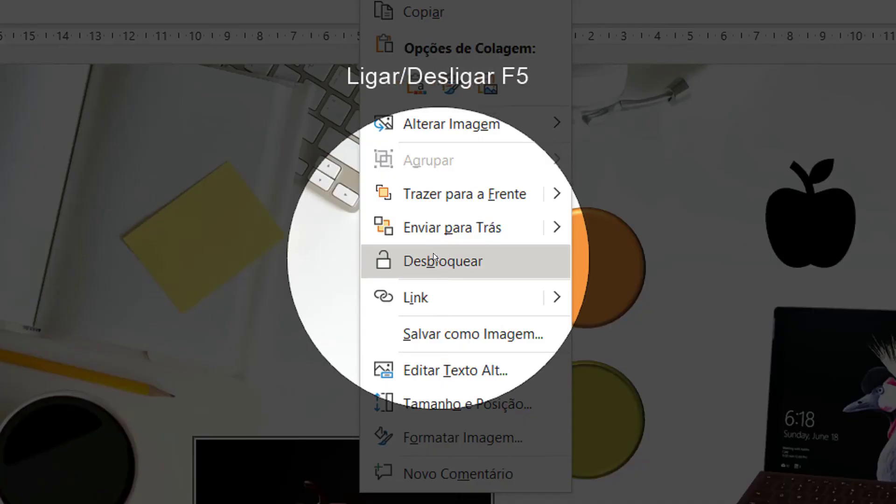
pyautogui.click(480, 243)
pyautogui.press('F5')
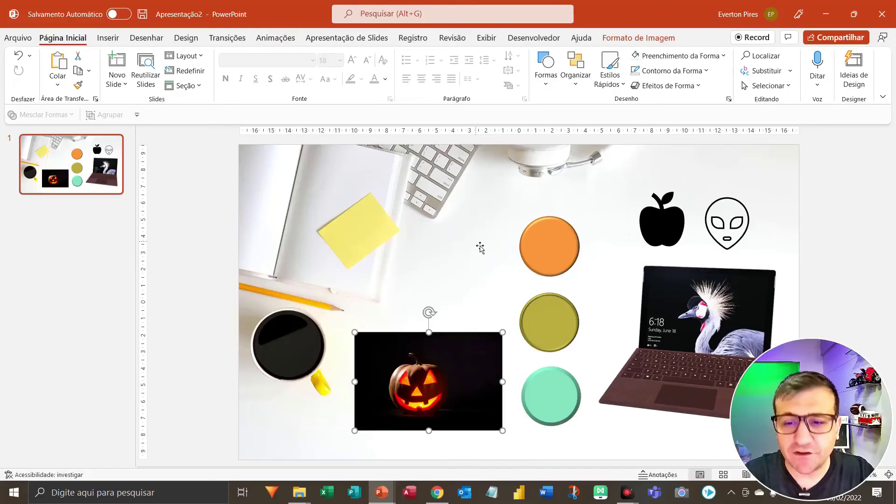
pyautogui.moveTo(447, 395)
pyautogui.mouseDown()
pyautogui.moveTo(653, 255)
pyautogui.moveTo(454, 380)
pyautogui.mouseUp()
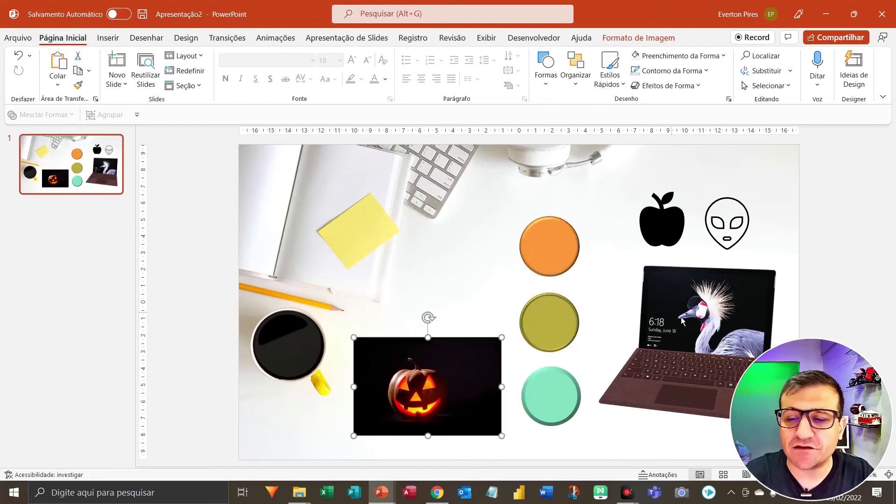
pyautogui.click(697, 322)
# Unlock the 3D laptop model with Desbloquear and drag it left beside the circles
pyautogui.rightClick(697, 322)
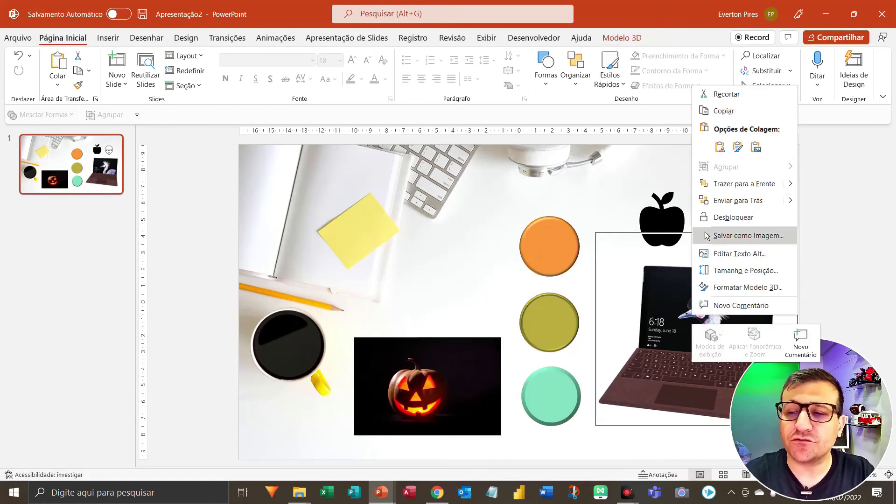
pyautogui.click(723, 219)
pyautogui.moveTo(696, 309)
pyautogui.mouseDown()
pyautogui.moveTo(649, 276)
pyautogui.moveTo(690, 325)
pyautogui.mouseUp()
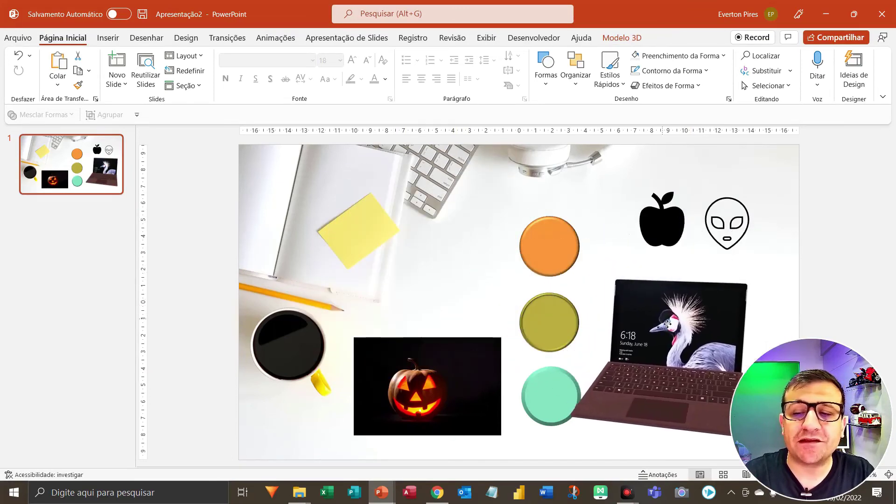